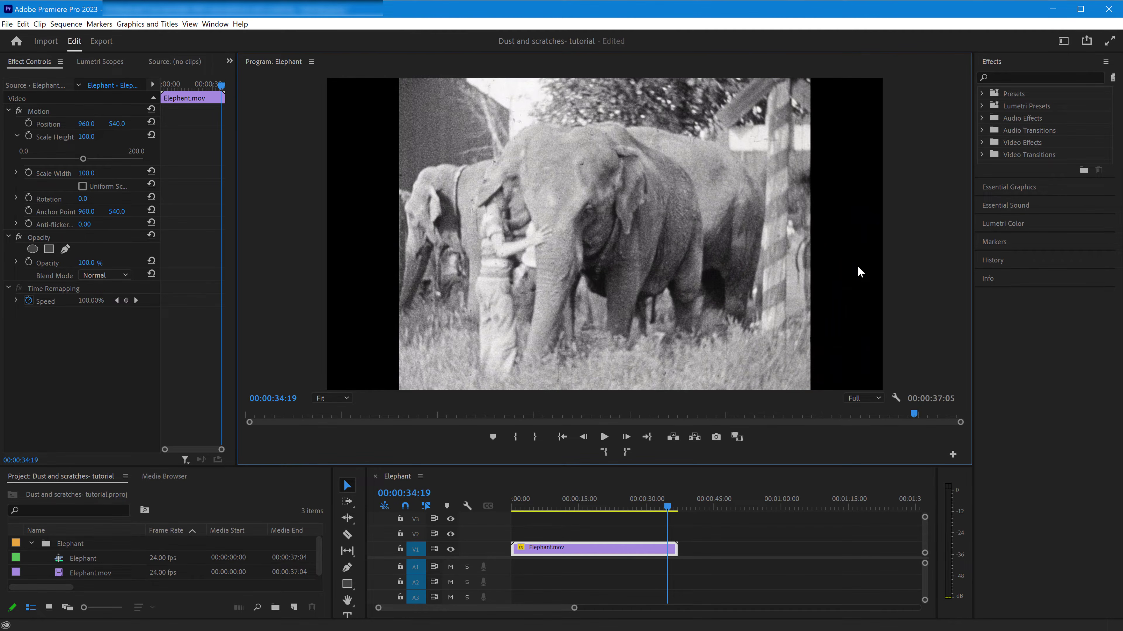
# Step: Apply the Neat Video effect Reduce Noise v5 (SR) to the Elephant.mov clip in the timeline
pyautogui.click(981, 141)
pyautogui.click(988, 264)
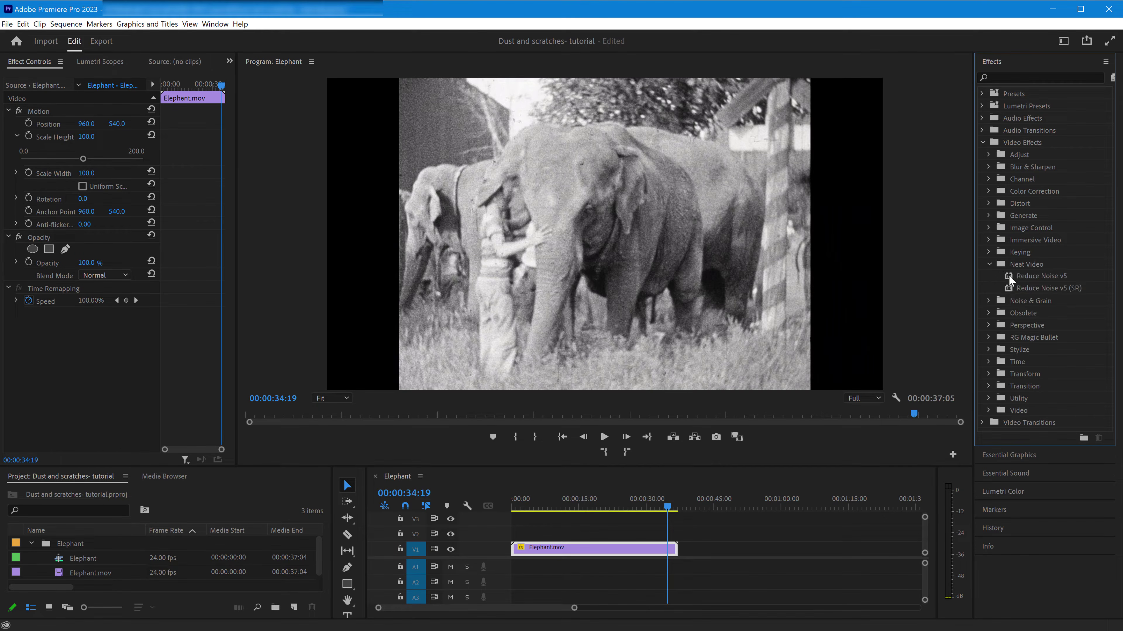
pyautogui.moveTo(1028, 289); pyautogui.dragTo(640, 551)
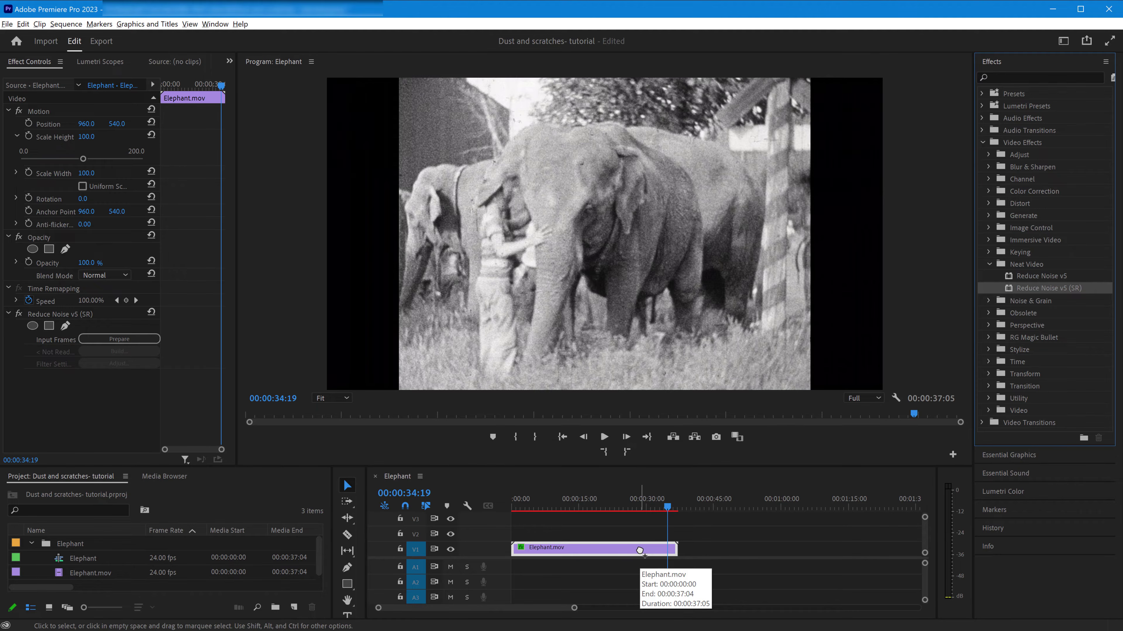
# Step: Move the playhead to 00:00:22:02, prepare the effect's input frames and open the noise profile builder
pyautogui.click(668, 510)
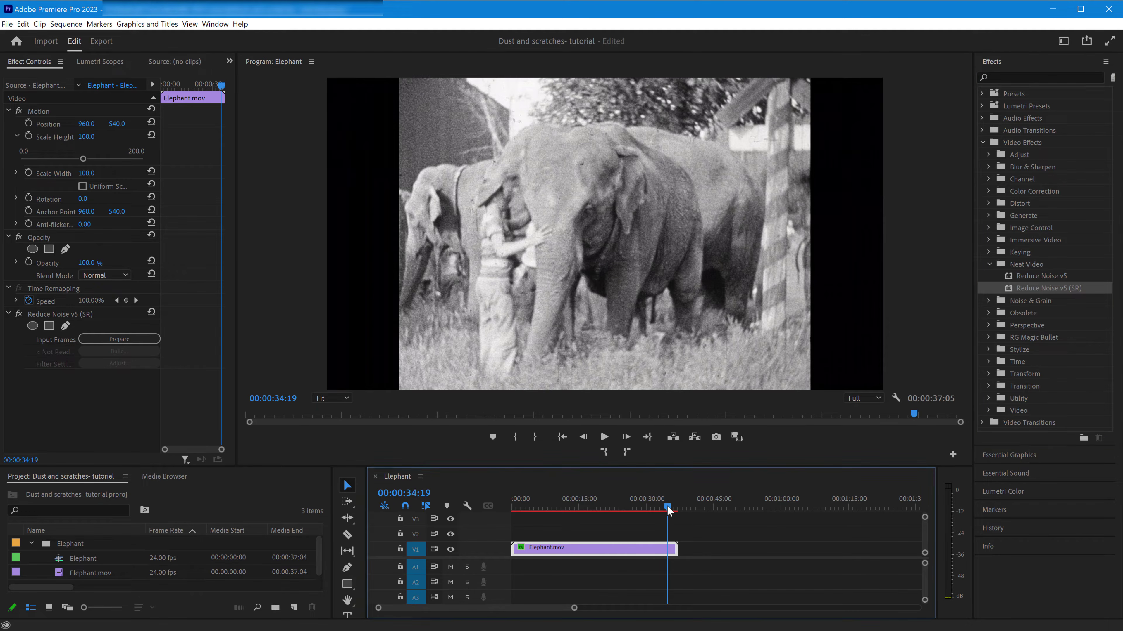
pyautogui.moveTo(669, 510); pyautogui.dragTo(611, 512)
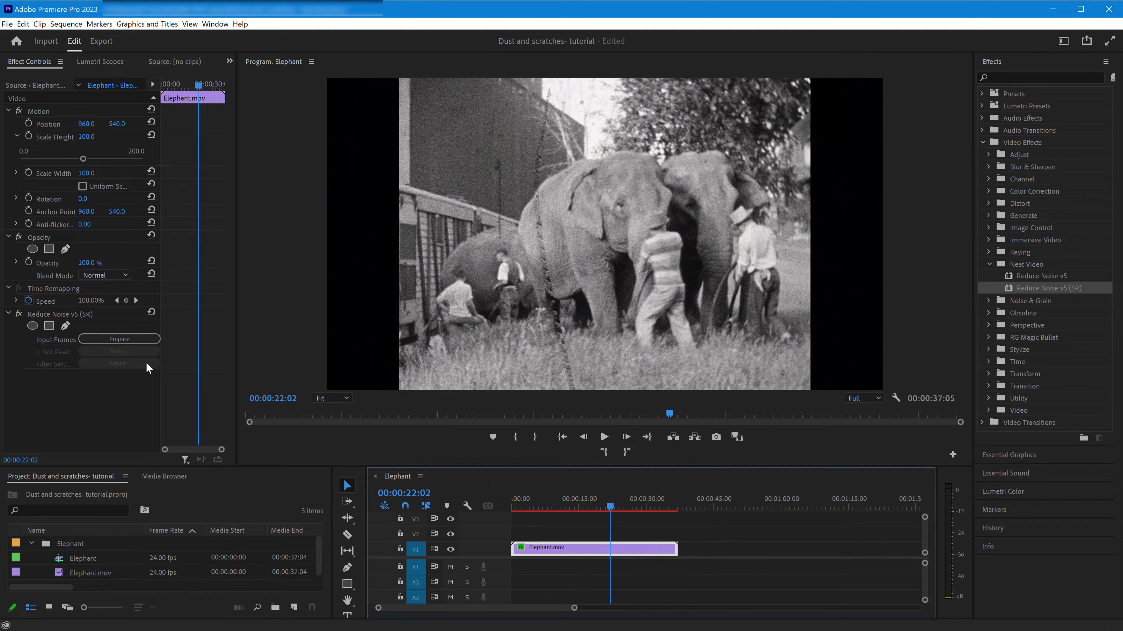
pyautogui.click(125, 339)
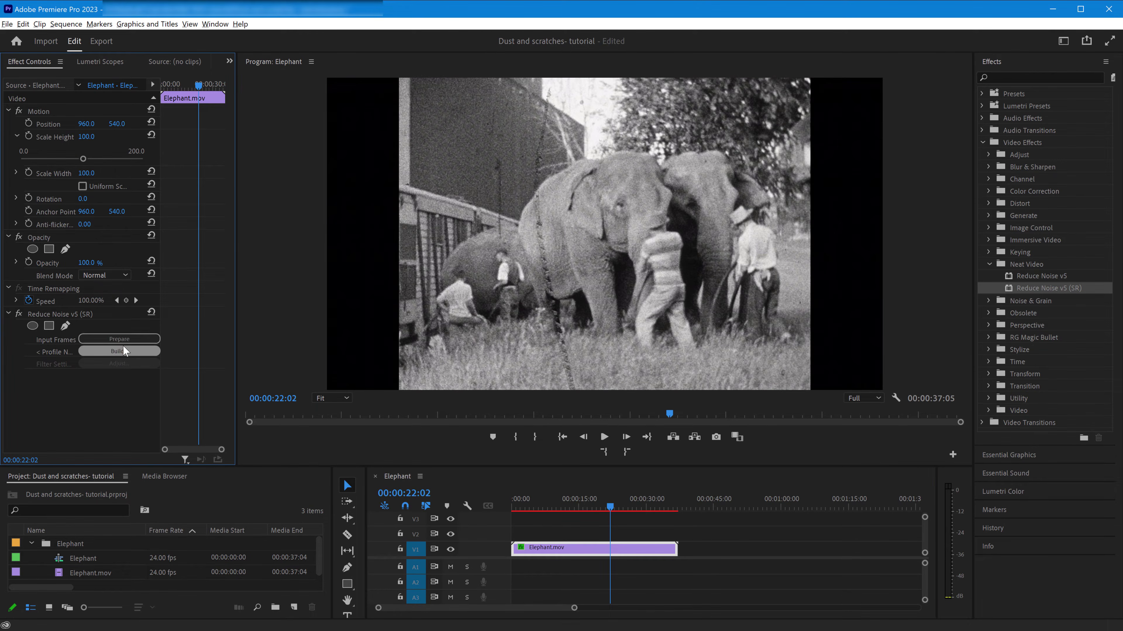
pyautogui.click(122, 352)
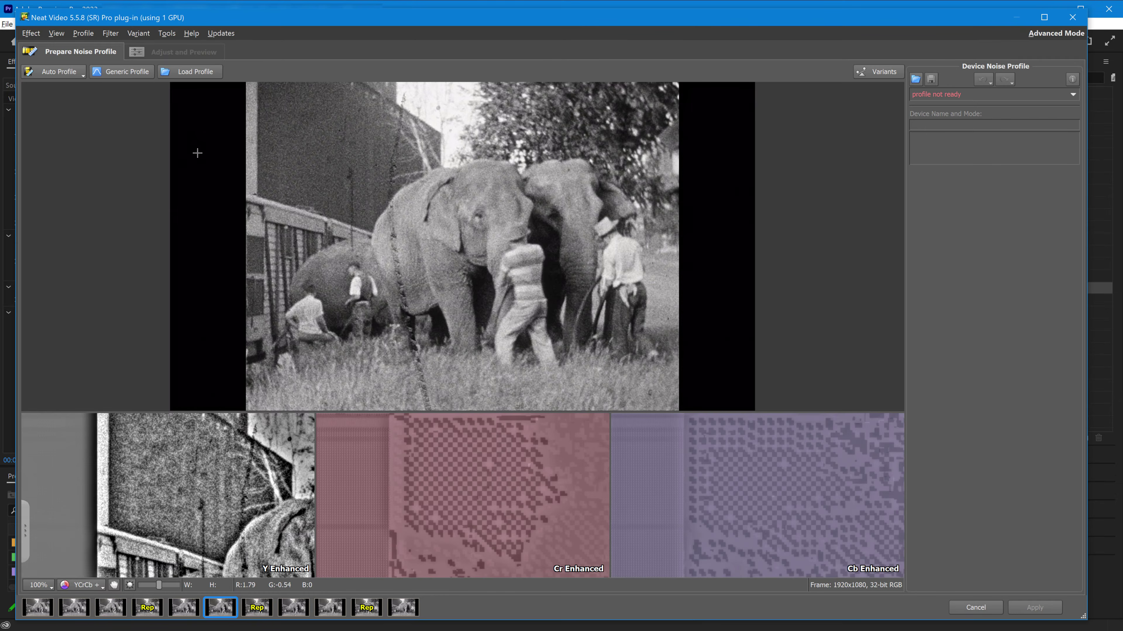
# Step: Select a flat area of about 154 × 176 pixels on the dark wall and build the noise profile from it
pyautogui.moveTo(270, 109); pyautogui.dragTo(319, 165)
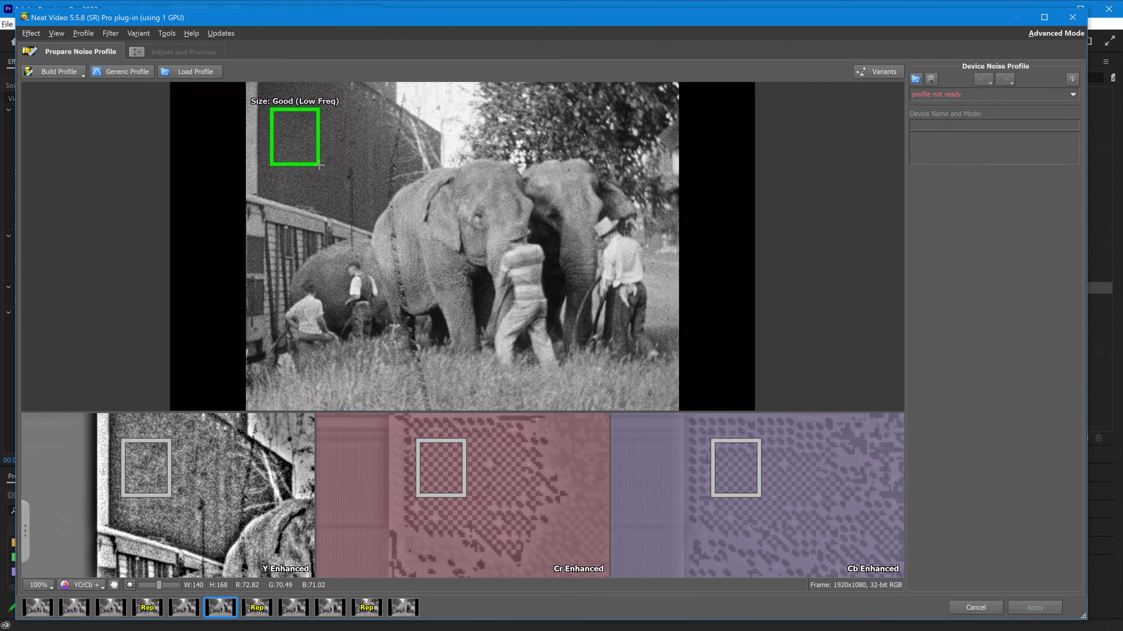
pyautogui.moveTo(320, 165); pyautogui.dragTo(321, 167)
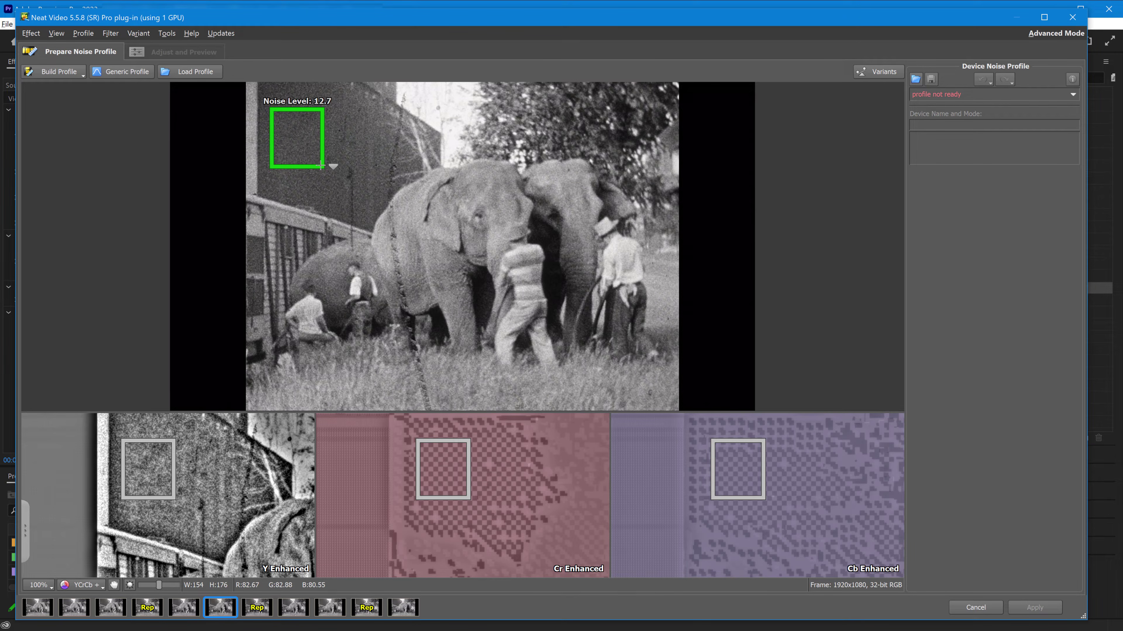
pyautogui.click(66, 68)
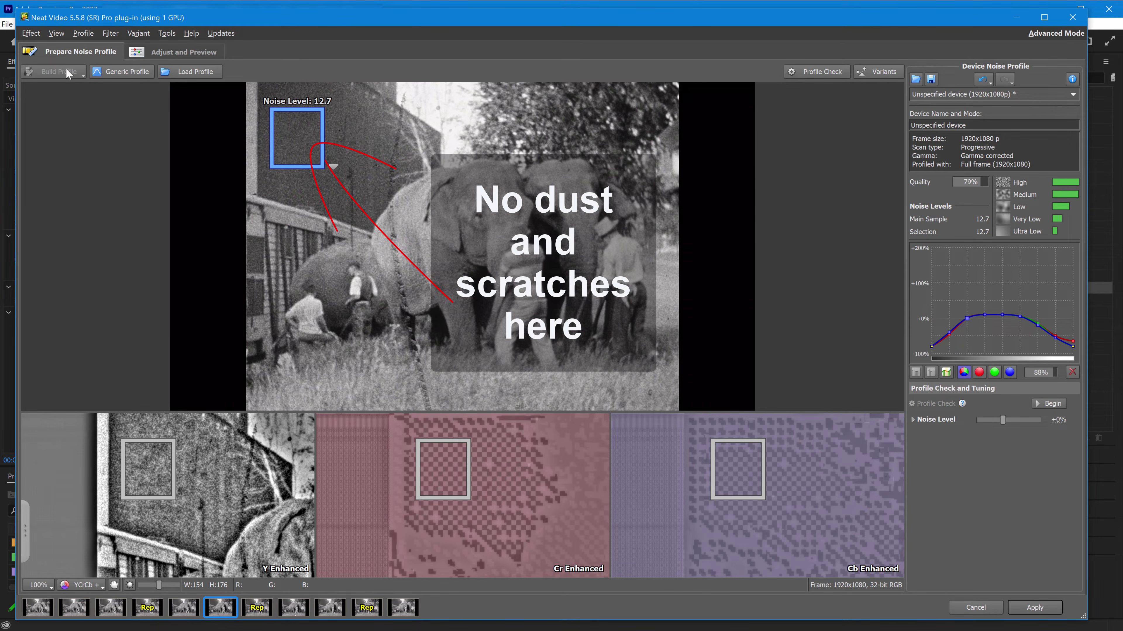
# Step: Run the Profile Check, set the profile's Noise Level to +10% and expand its detailed noise level settings
pyautogui.click(826, 72)
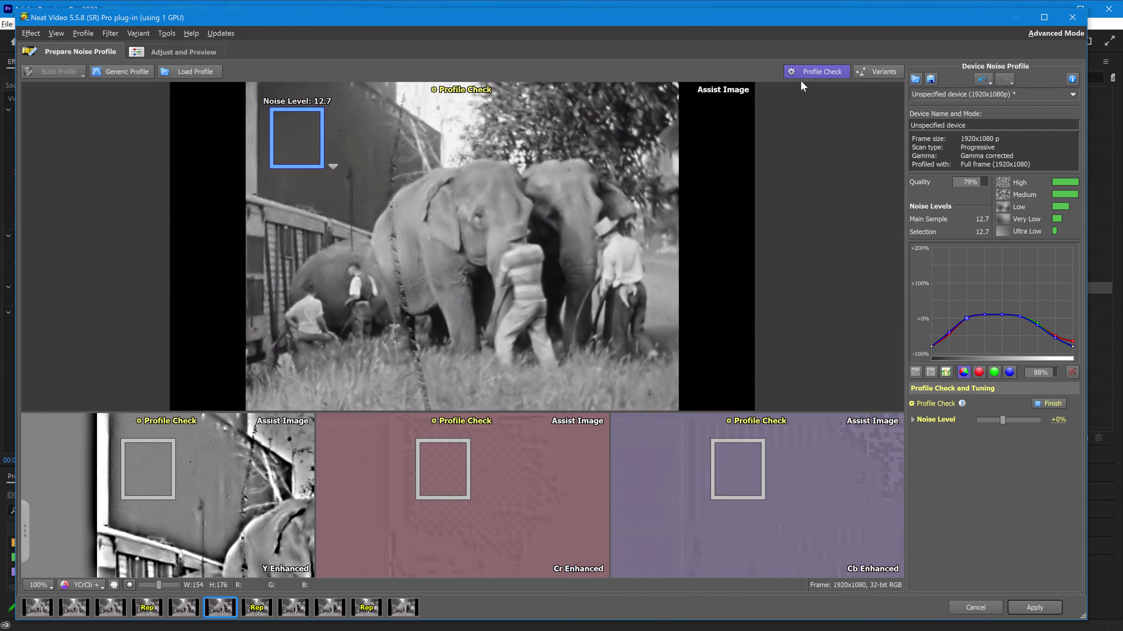
pyautogui.click(320, 242)
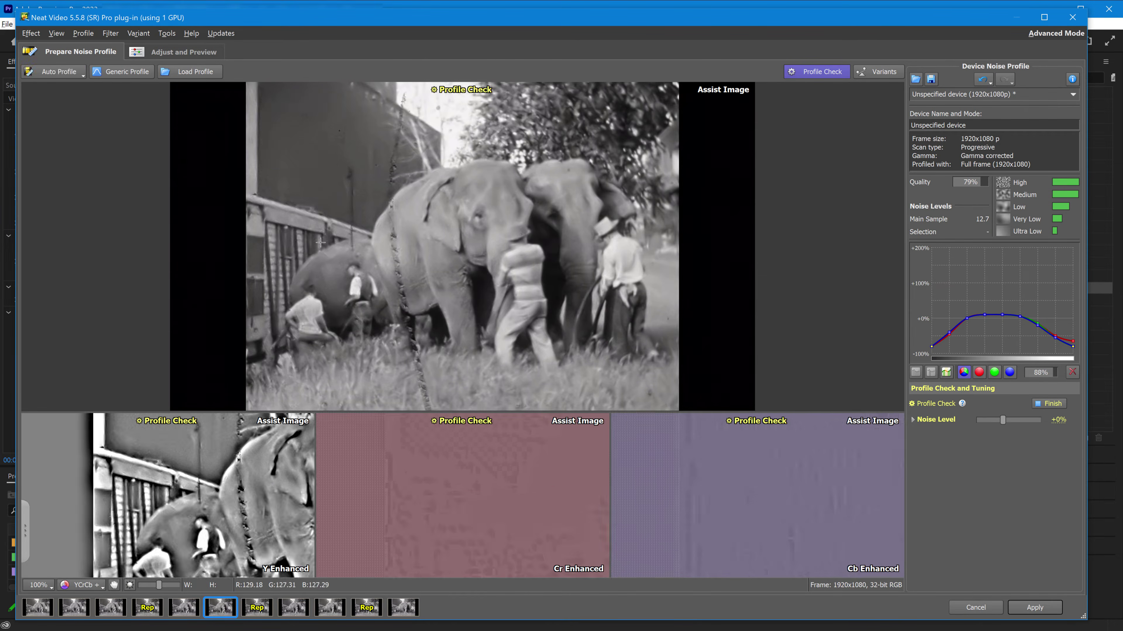
pyautogui.scroll(2, 319, 242)
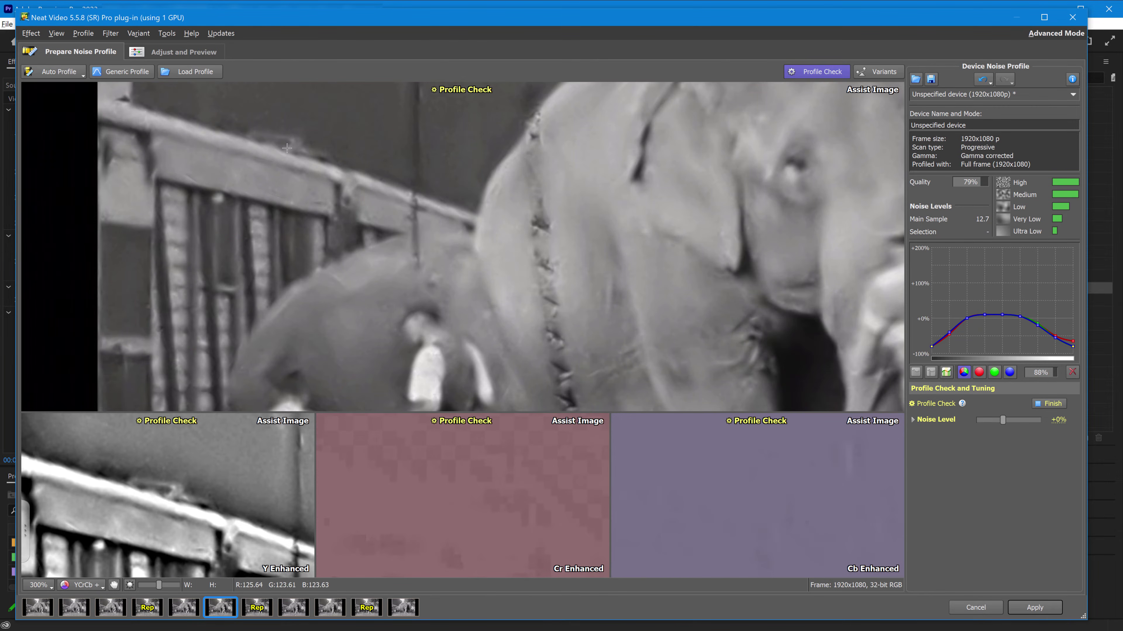
pyautogui.click(1013, 417)
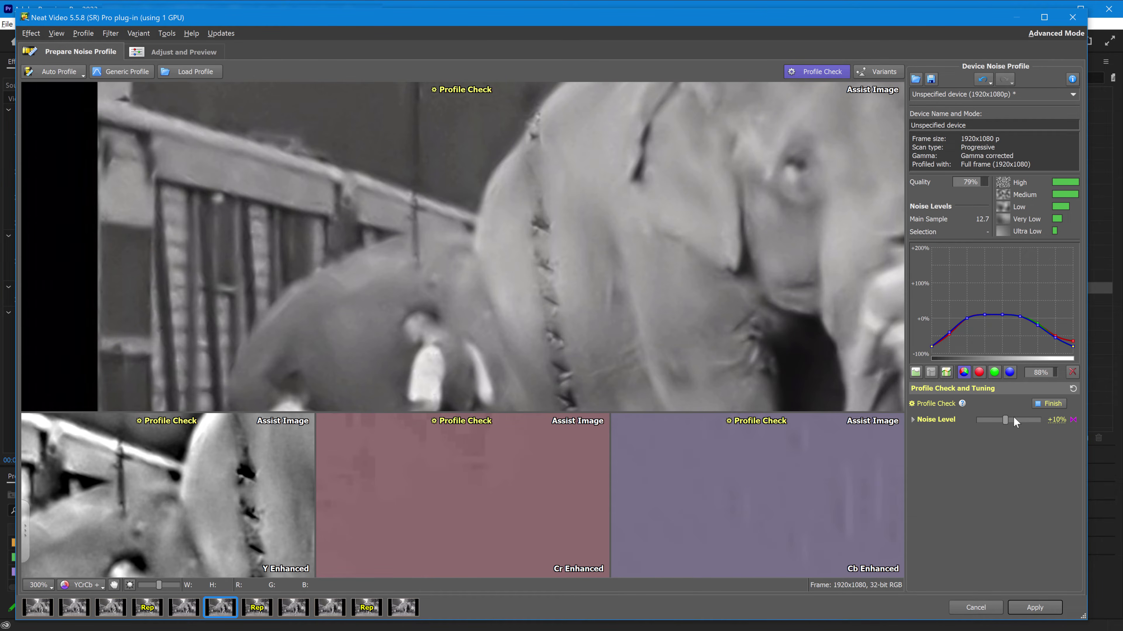
pyautogui.click(912, 420)
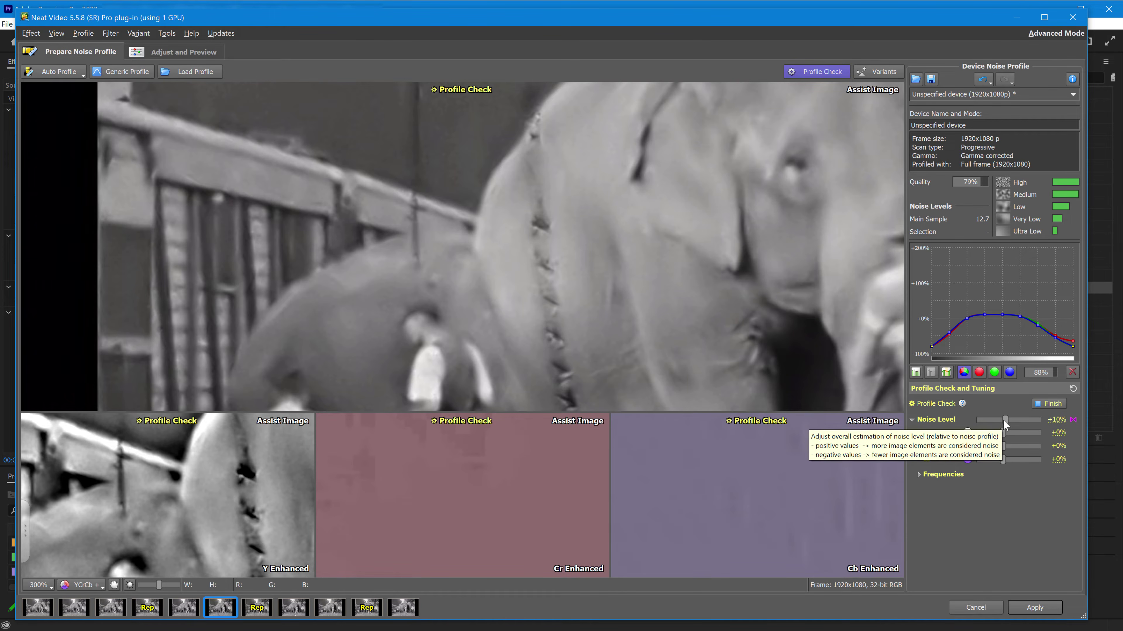
# Step: Switch to adjusting the filter, run the Noise Level Check and set the temporal Noise Level to +25%
pyautogui.click(201, 52)
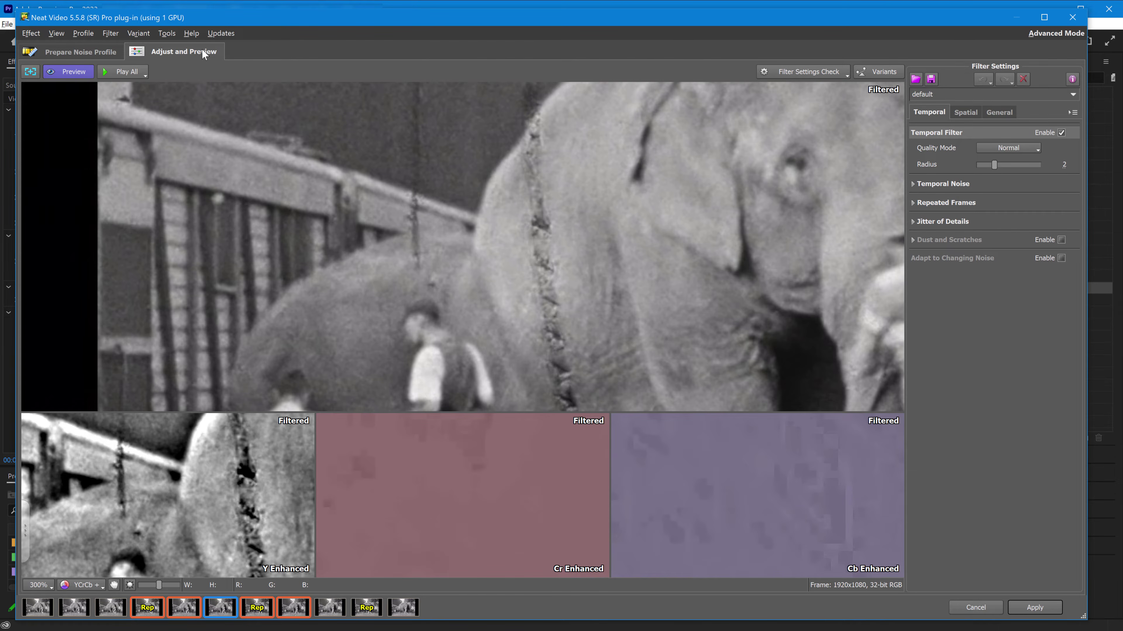
pyautogui.click(793, 67)
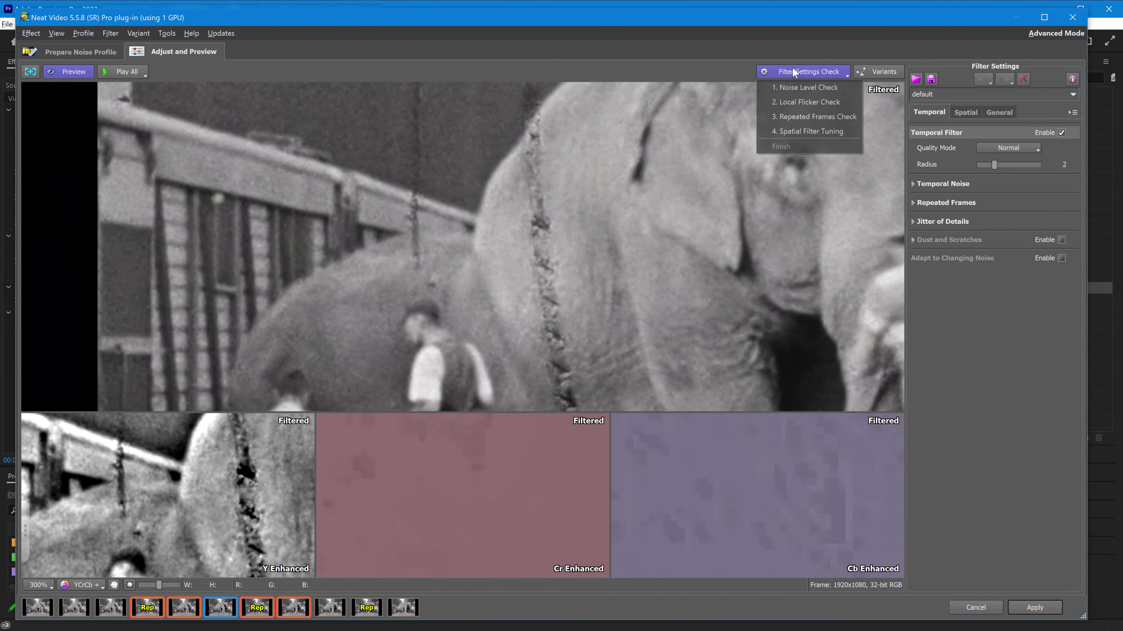
pyautogui.click(800, 89)
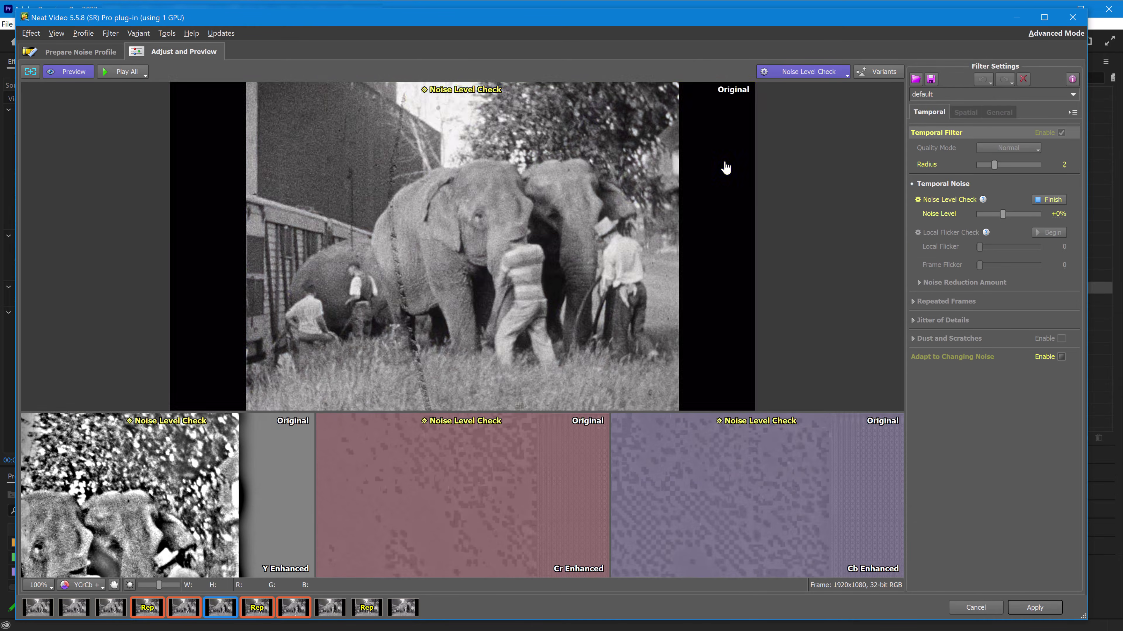
pyautogui.click(725, 168)
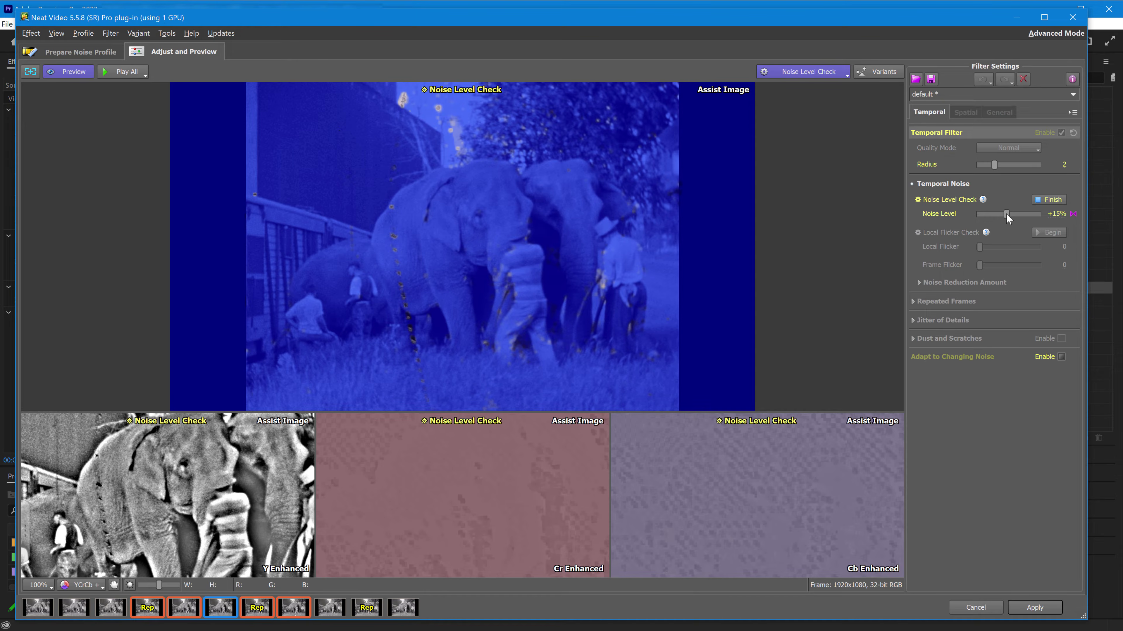
pyautogui.moveTo(1007, 214); pyautogui.dragTo(1009, 216)
# Step: Run the Local Flicker Check, set Local Flicker to 28 and play through the frames to check the result
pyautogui.click(824, 69)
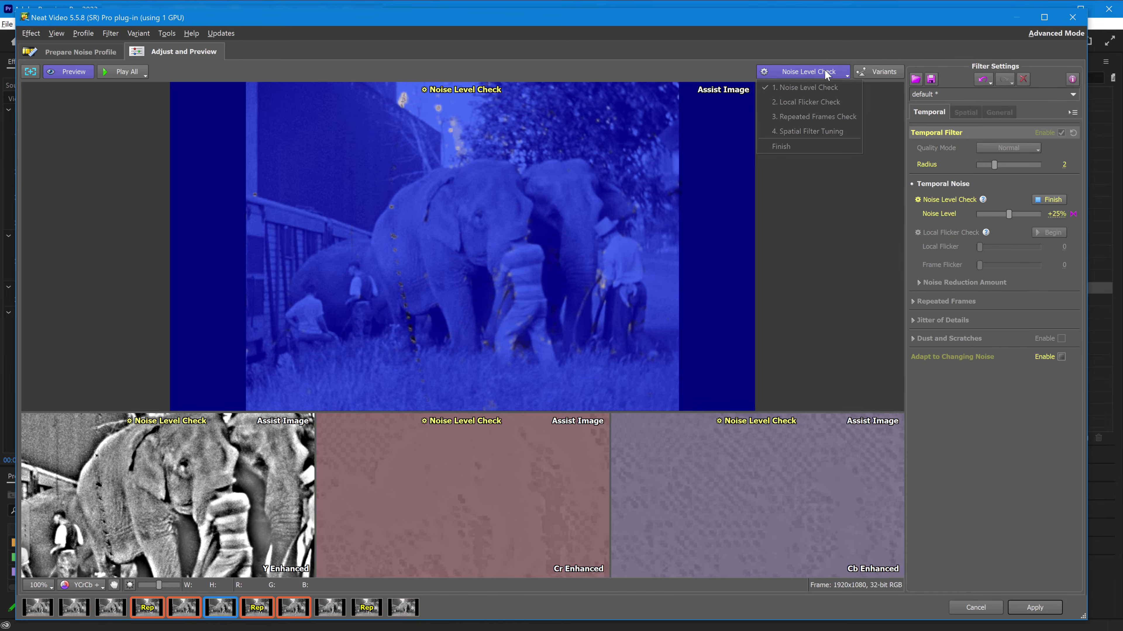
pyautogui.click(816, 103)
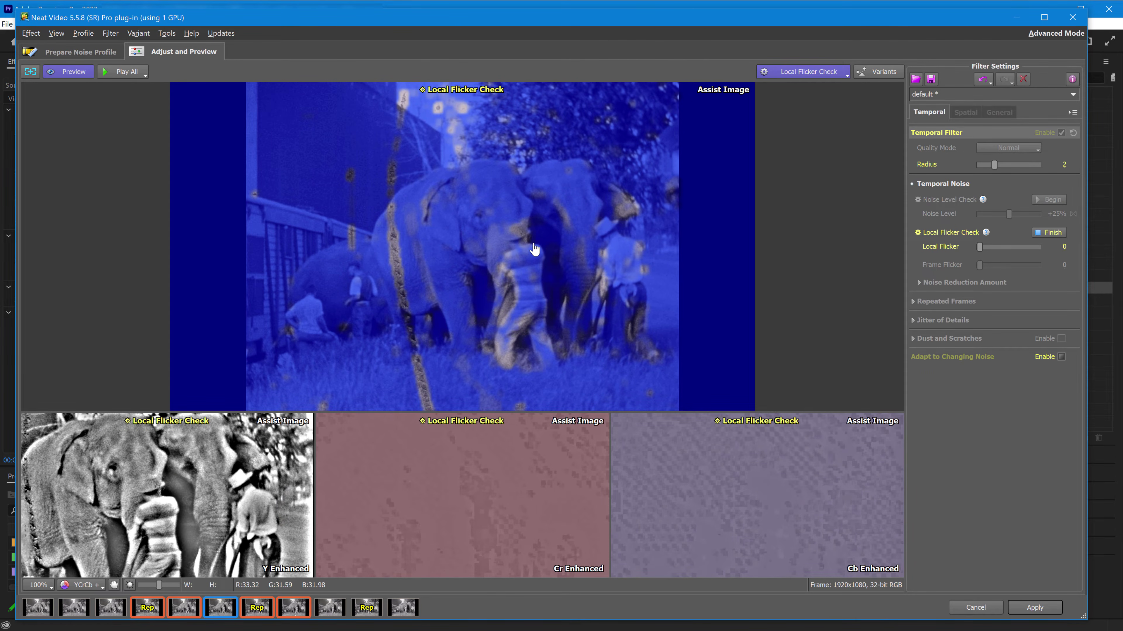
pyautogui.click(124, 71)
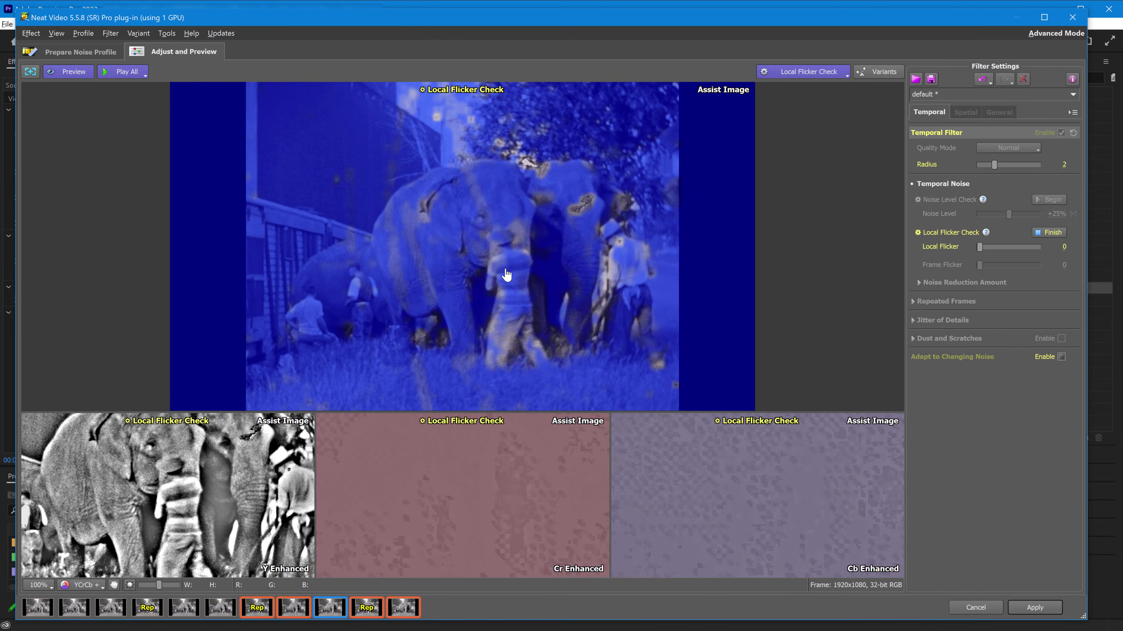
pyautogui.moveTo(978, 247); pyautogui.dragTo(1012, 247)
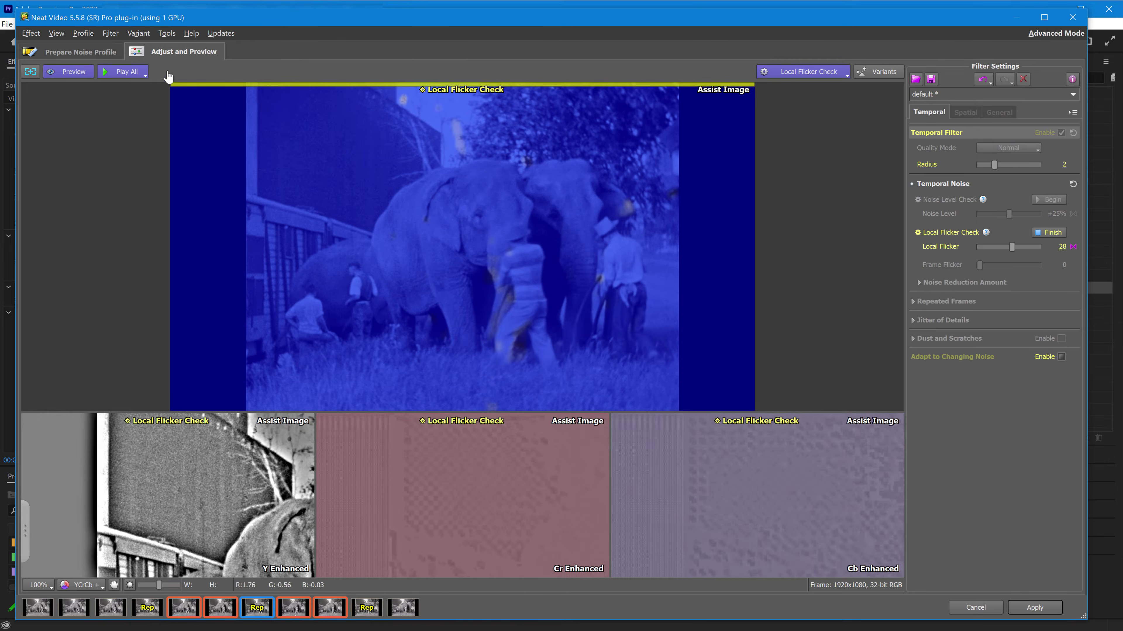
pyautogui.click(141, 71)
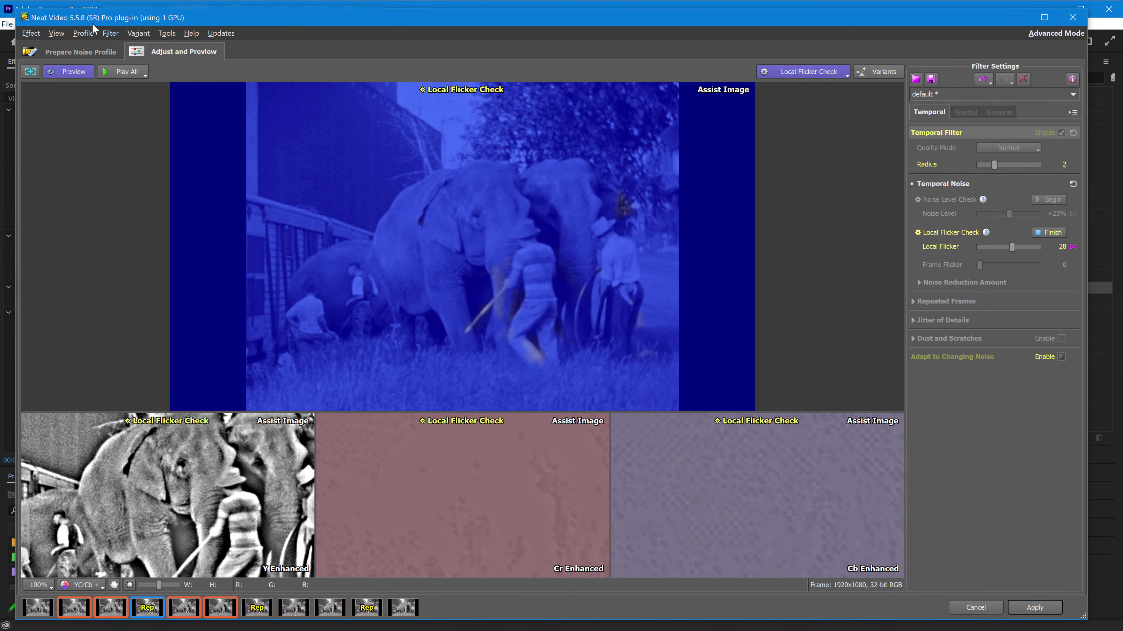
# Step: Start the Repeated Frames Check, inspect the wall up close and set the temporal filter Radius to 4
pyautogui.click(798, 71)
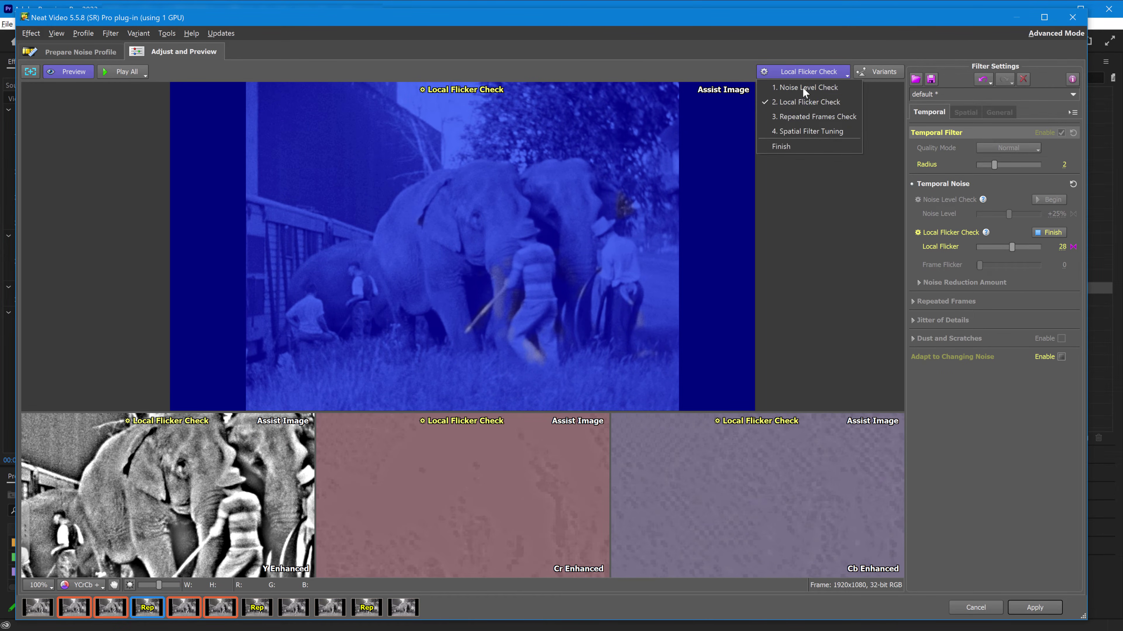
pyautogui.click(805, 110)
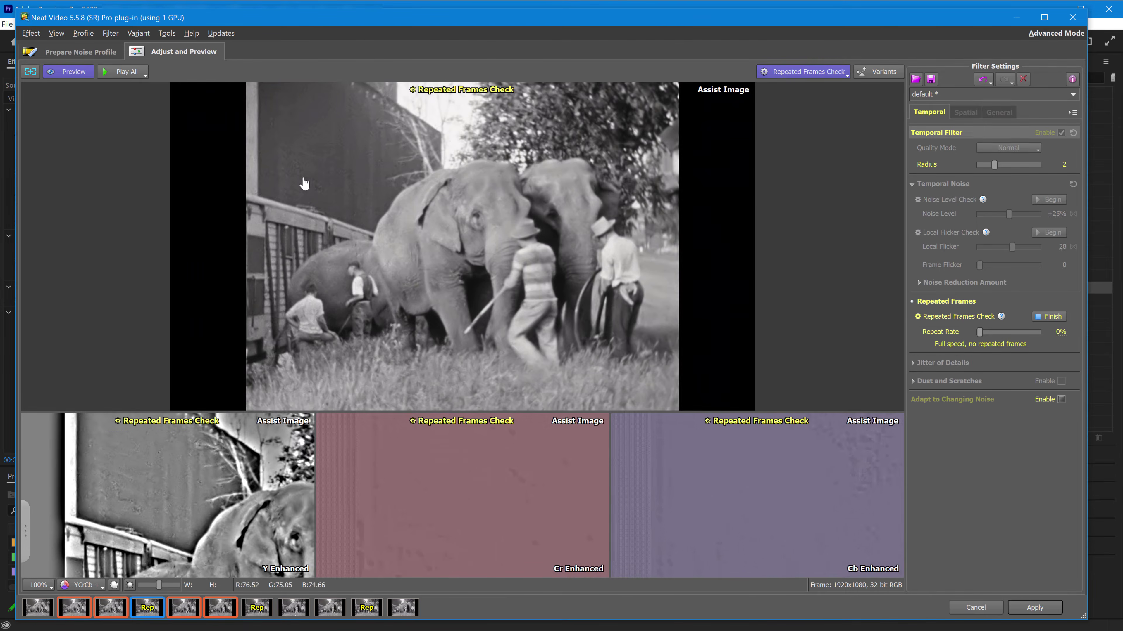
pyautogui.scroll(2, 293, 193)
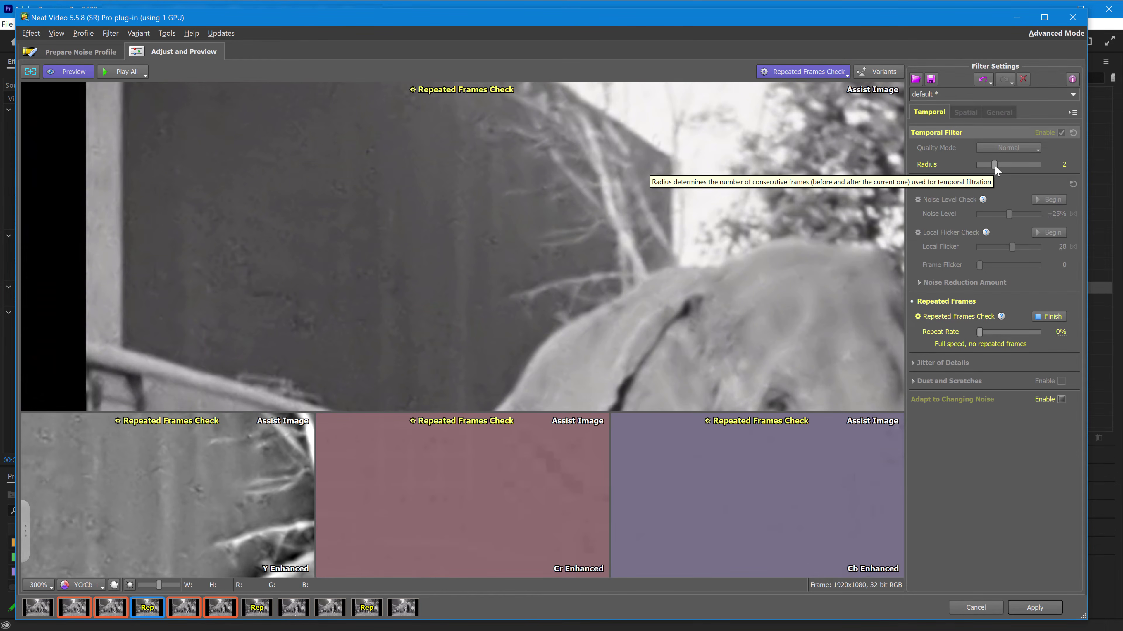
pyautogui.scroll(1, 994, 165)
pyautogui.scroll(1, 994, 165)
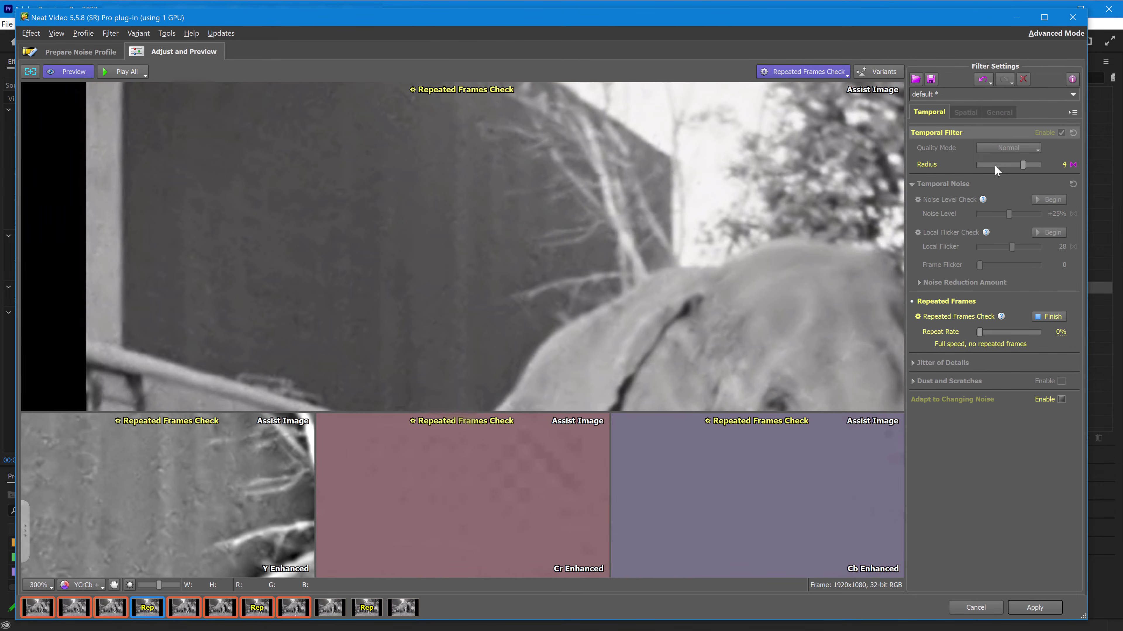
pyautogui.scroll(1, 994, 164)
pyautogui.scroll(-1, 995, 165)
# Step: Set the Repeat Rate to 30% and finish the Repeated Frames Check
pyautogui.moveTo(980, 333); pyautogui.dragTo(984, 332)
pyautogui.scroll(1, 997, 331)
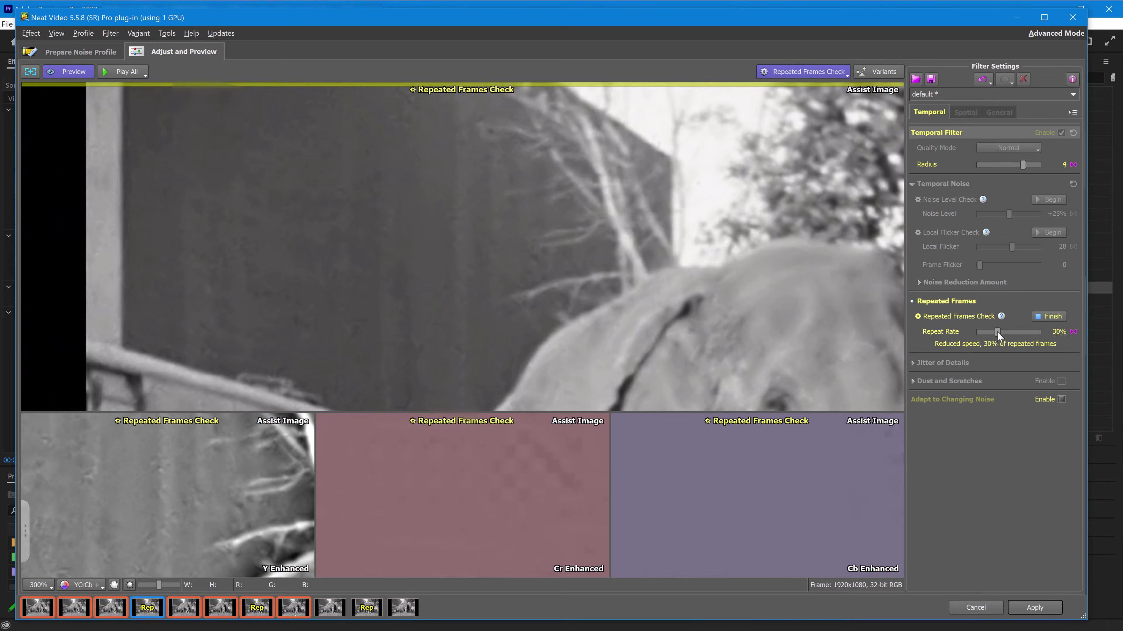
pyautogui.click(1040, 315)
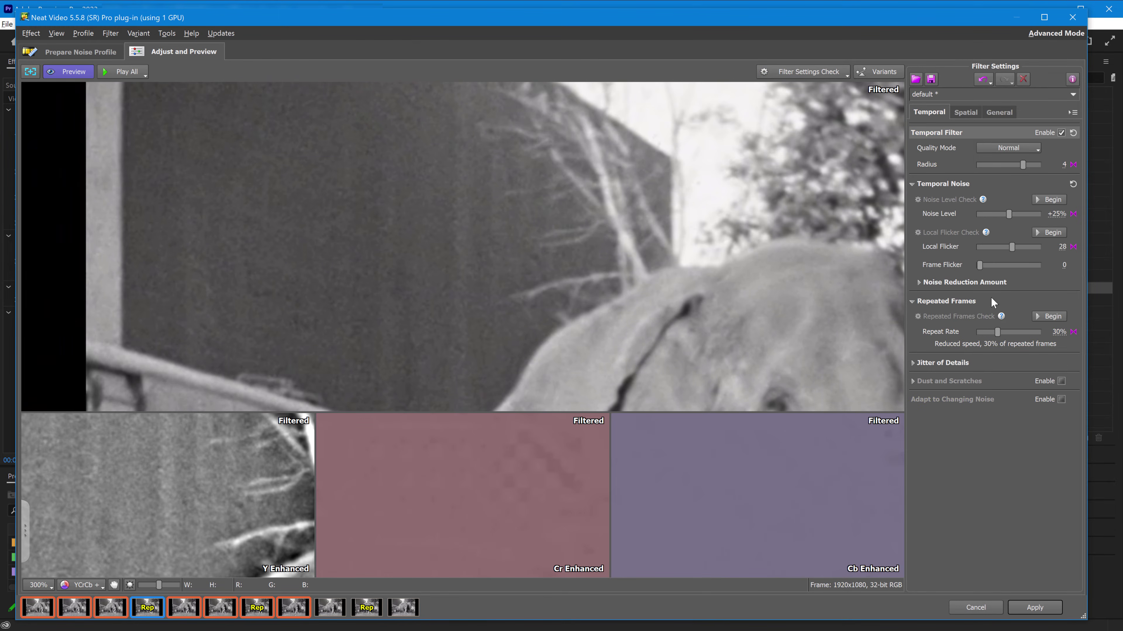
# Step: Play through the filtered frames, enable the Dust and Scratches filter and expand its settings
pyautogui.scroll(-3, 851, 314)
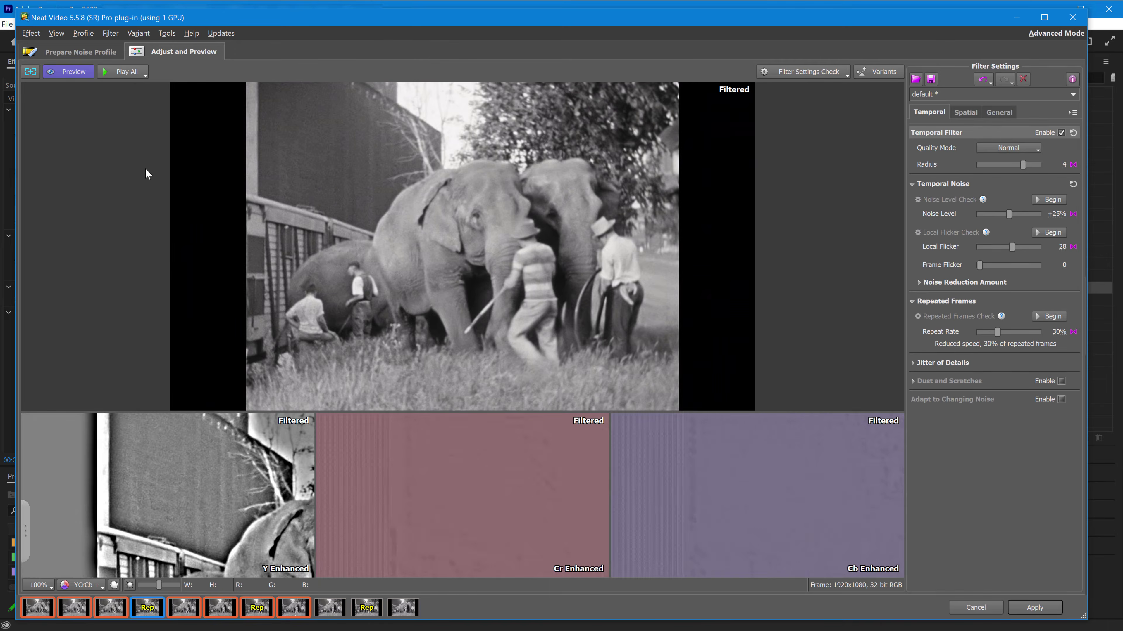
pyautogui.click(113, 72)
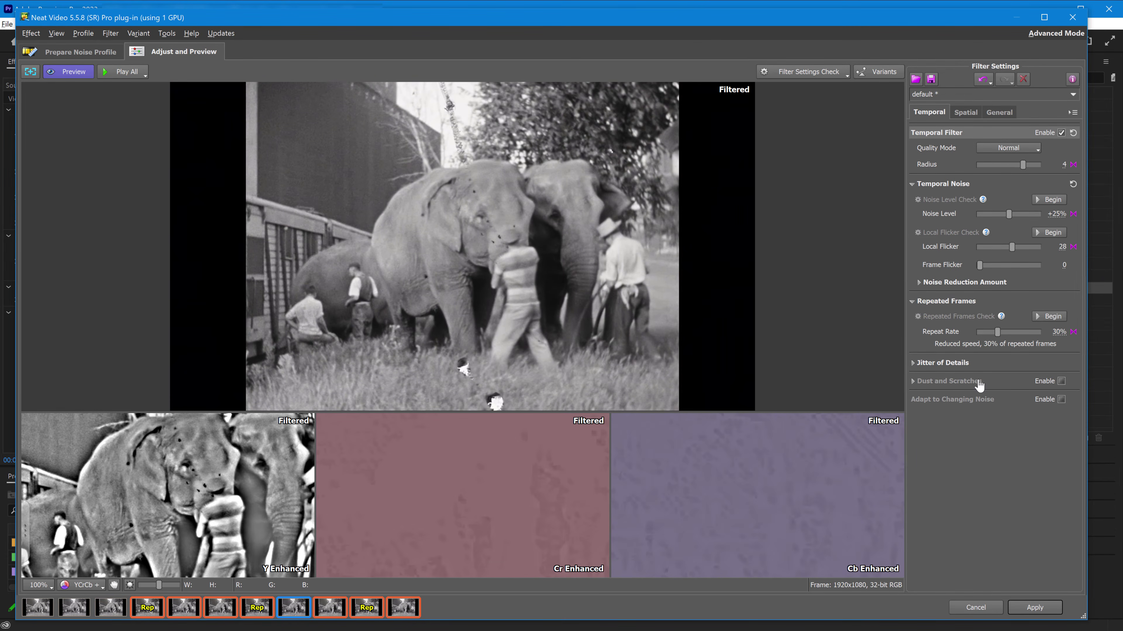
pyautogui.click(1061, 382)
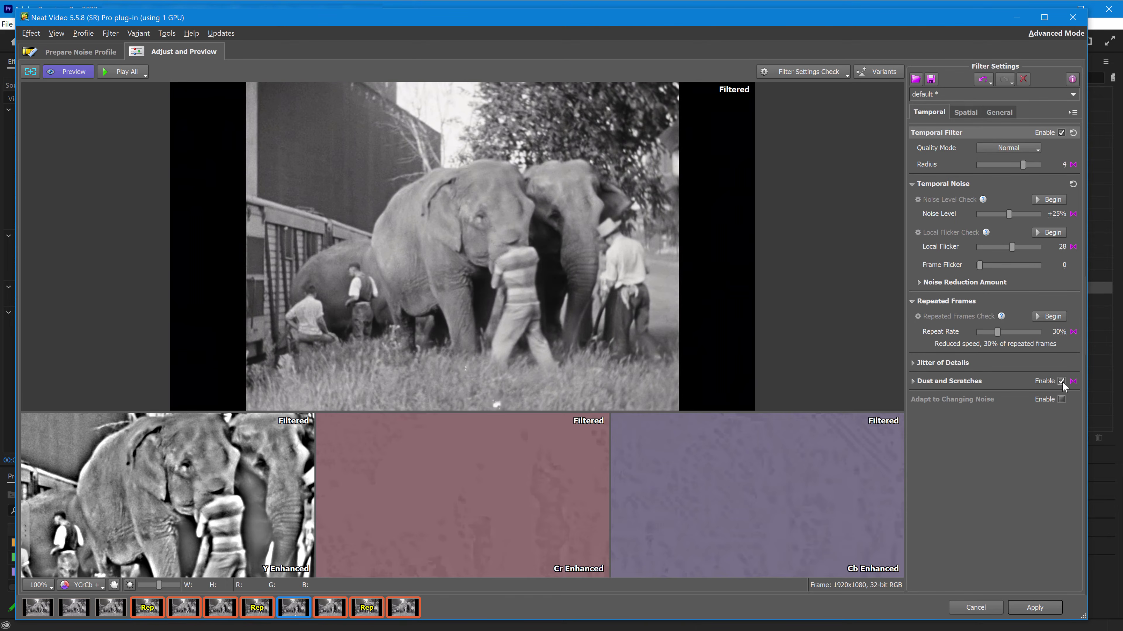
pyautogui.click(1061, 381)
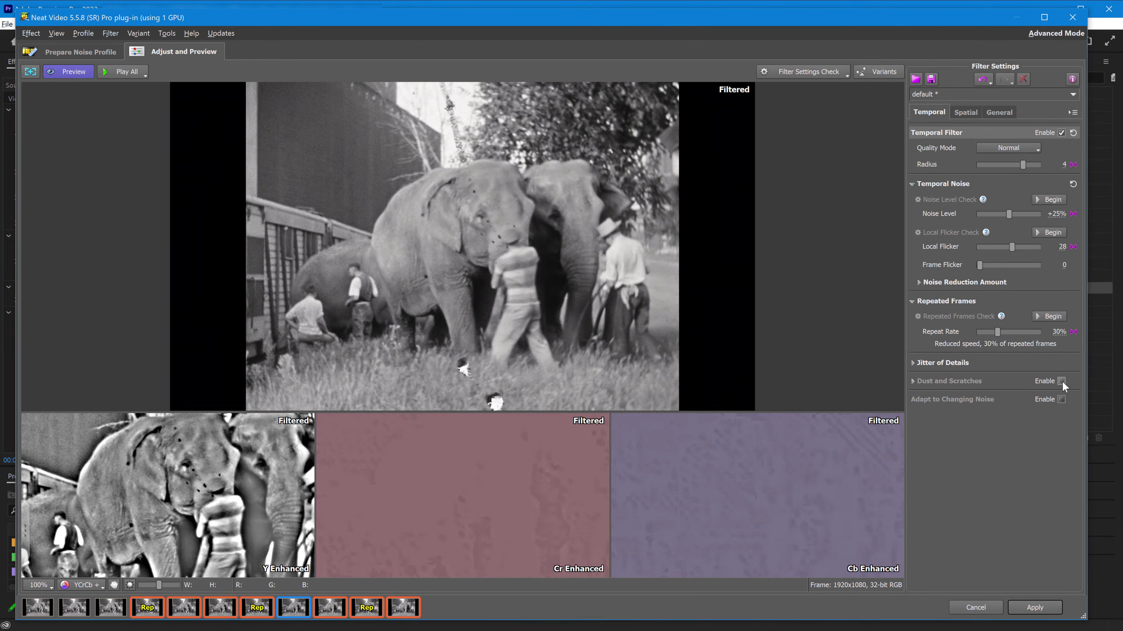
pyautogui.click(1061, 381)
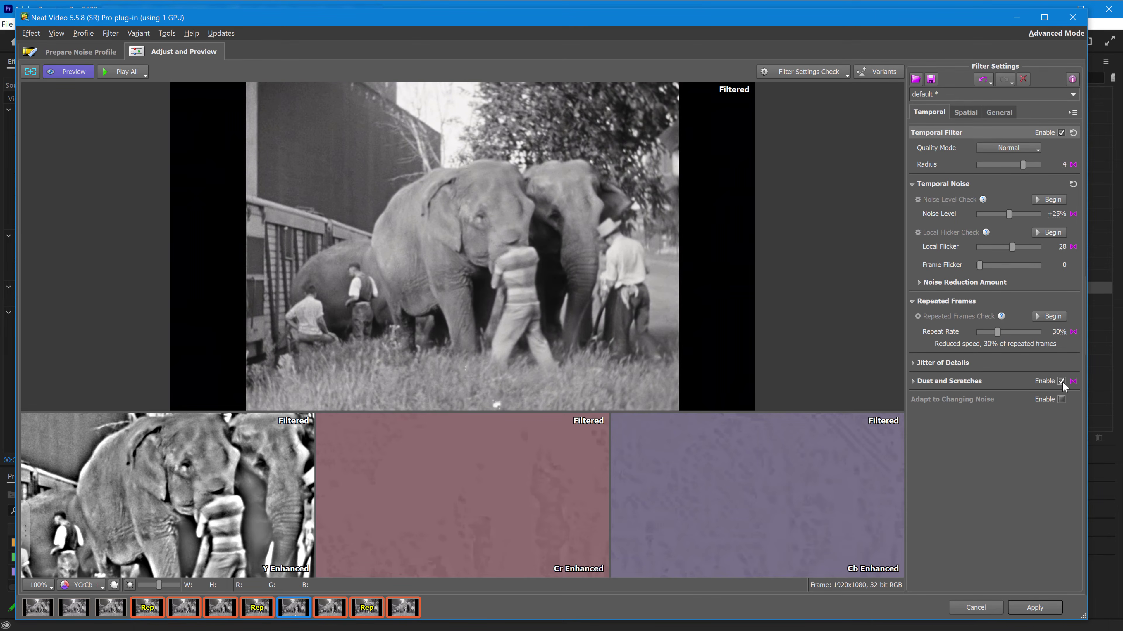
pyautogui.click(915, 381)
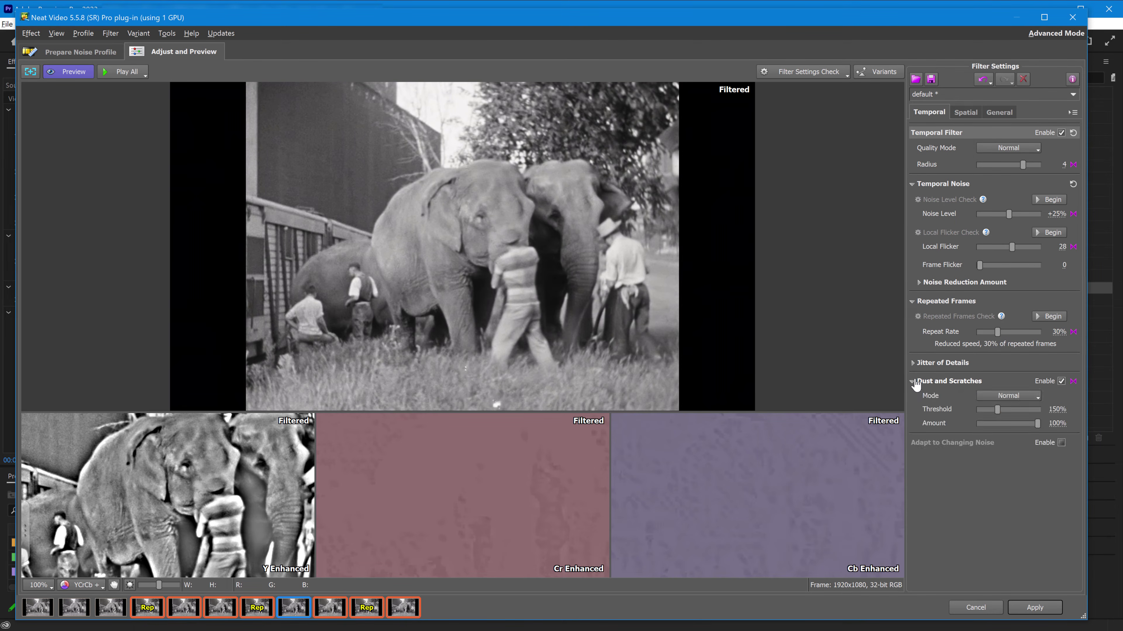
pyautogui.click(1013, 395)
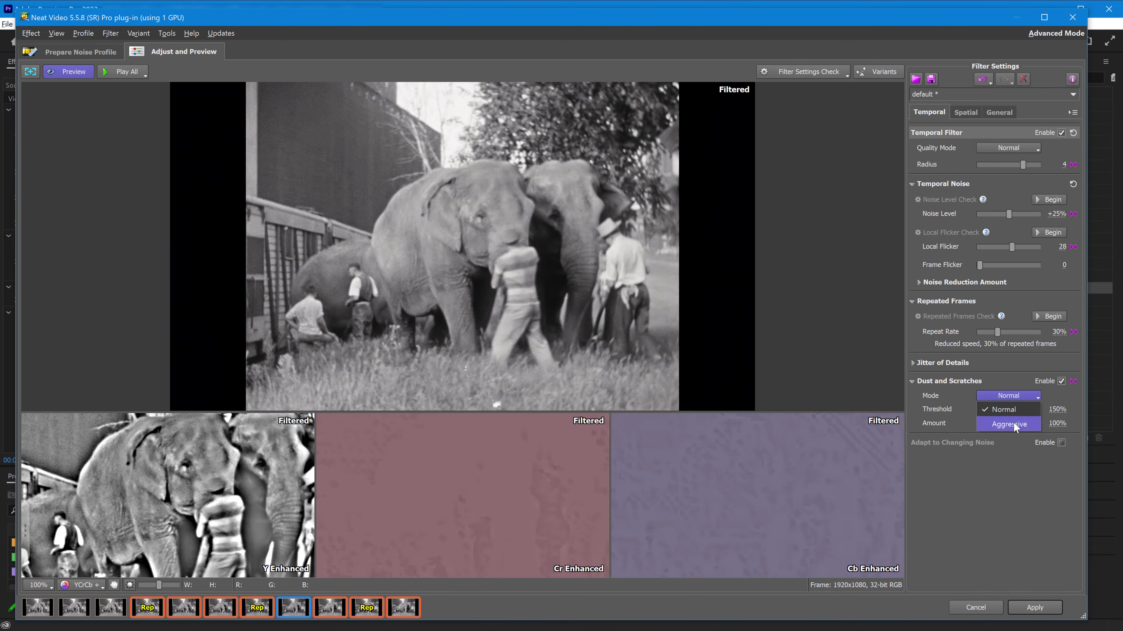
pyautogui.click(1075, 418)
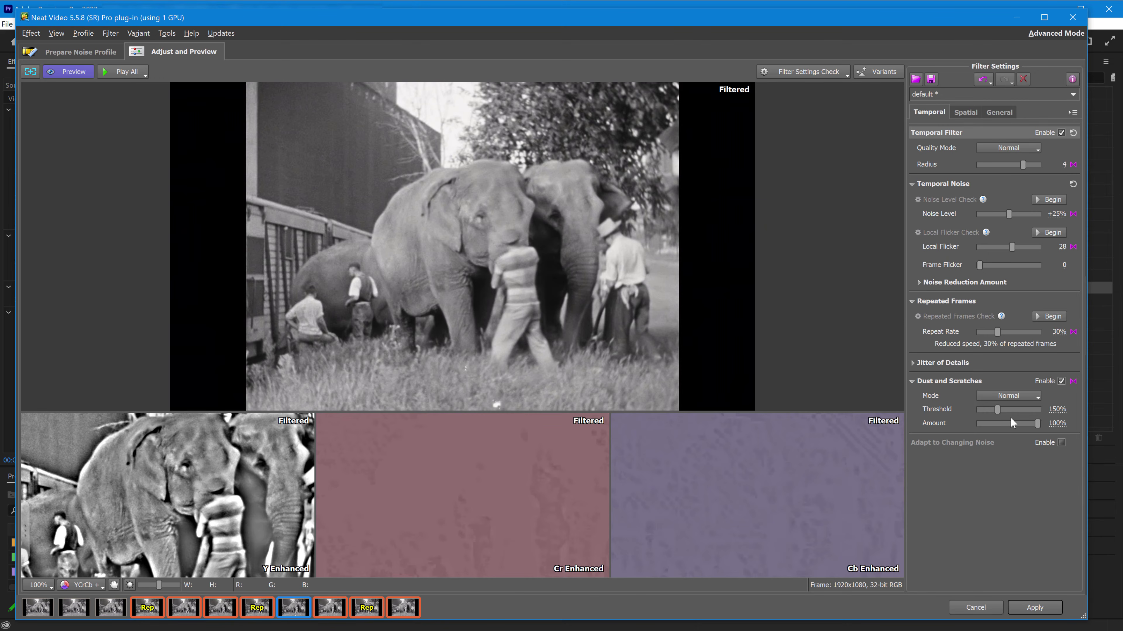
# Step: Enable Sharpening in the spatial filter and expand its settings
pyautogui.click(967, 112)
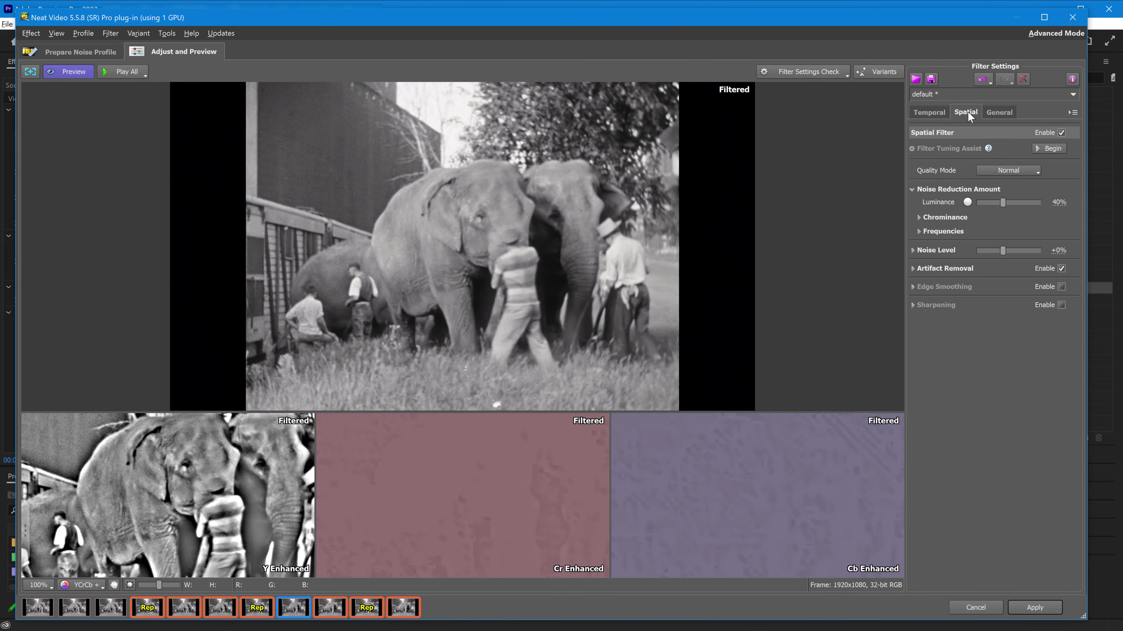
pyautogui.click(1061, 305)
pyautogui.click(914, 305)
# Step: Set the Sharpening strength to High 150%, Mid 110% and Low 70%, and check the elephants and people in the preview
pyautogui.scroll(3, 446, 258)
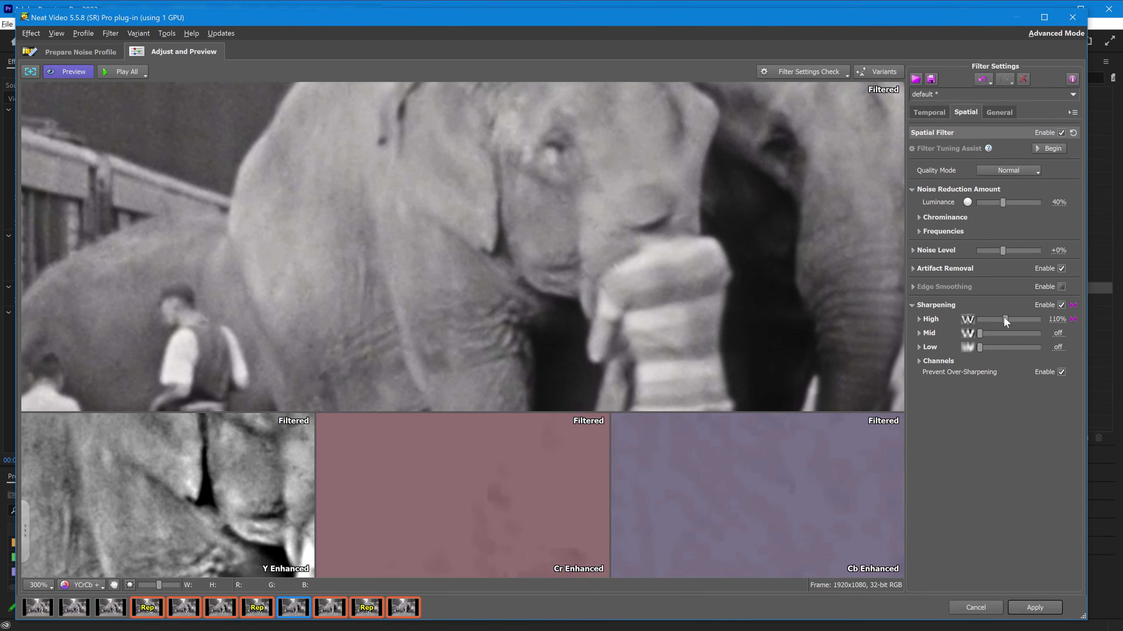
pyautogui.moveTo(1004, 319); pyautogui.dragTo(1013, 319)
pyautogui.click(994, 334)
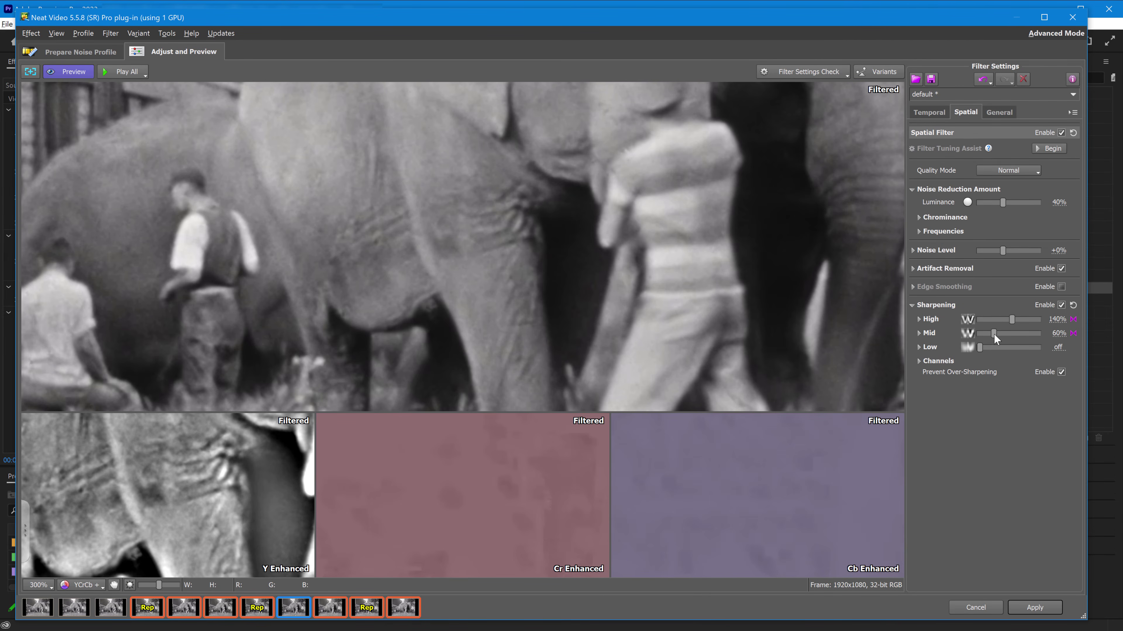
pyautogui.click(994, 347)
pyautogui.moveTo(994, 351)
pyautogui.mouseDown()
pyautogui.moveTo(1007, 334)
pyautogui.moveTo(998, 347)
pyautogui.mouseUp()
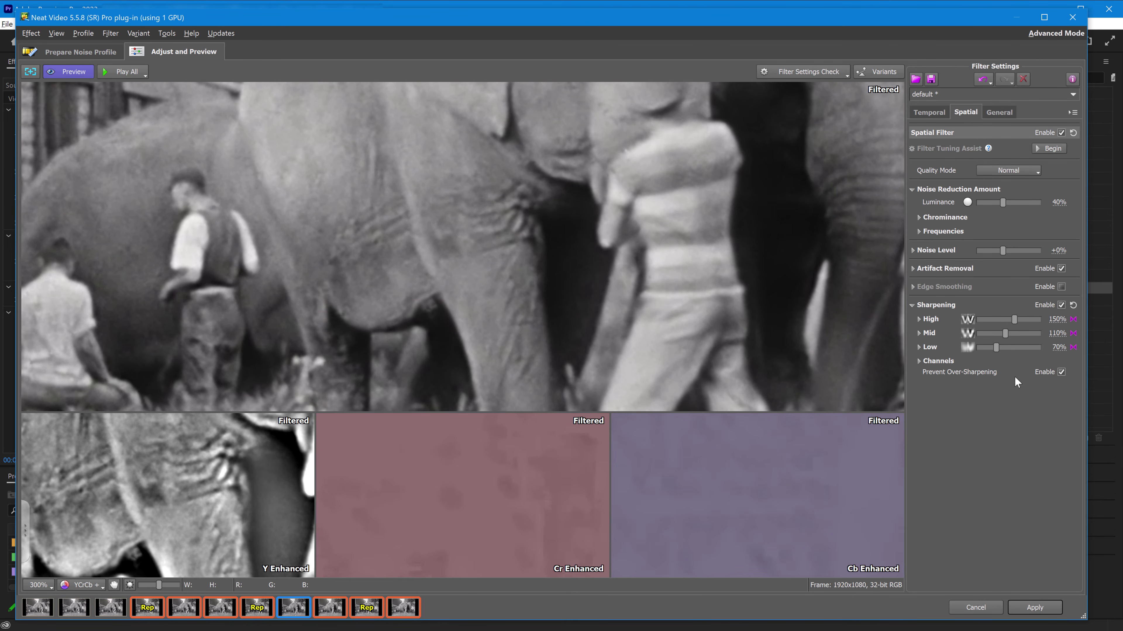
pyautogui.scroll(-1, 749, 351)
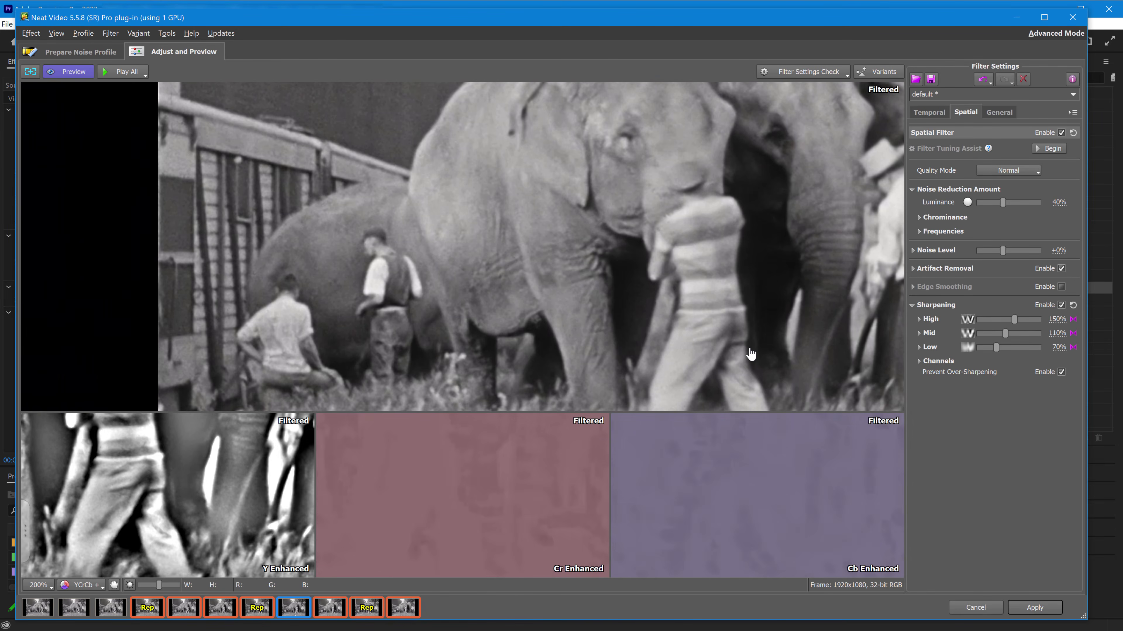
pyautogui.click(701, 329)
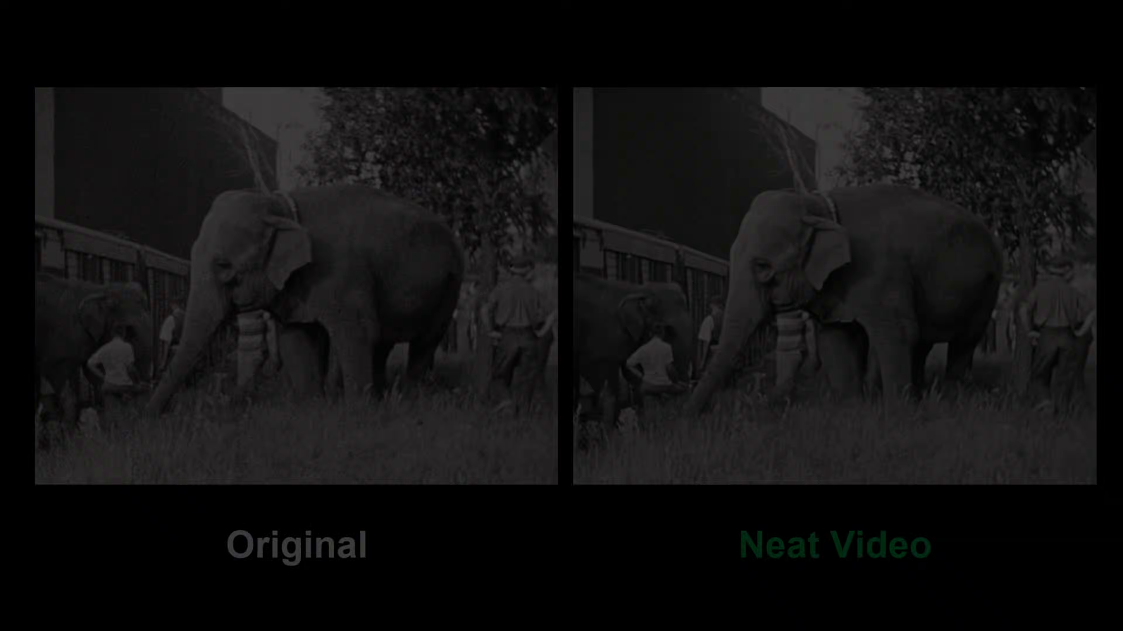